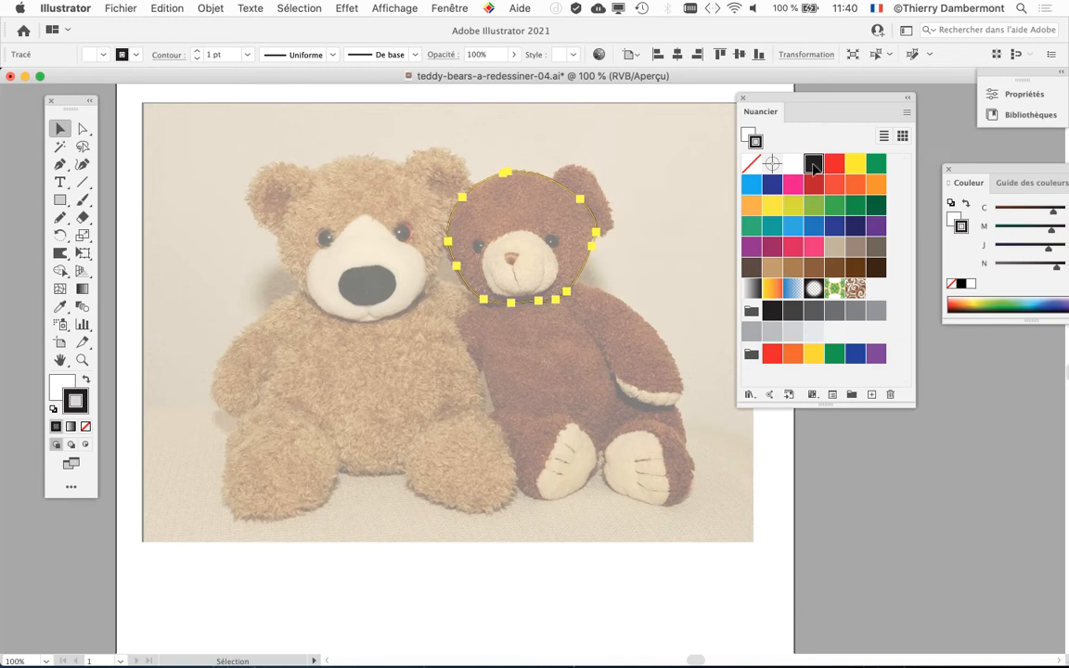
# Apply the black swatch to the stroke of the brown bear's head outline and reposition the Swatches panel beside the bears.
pyautogui.click(814, 166)
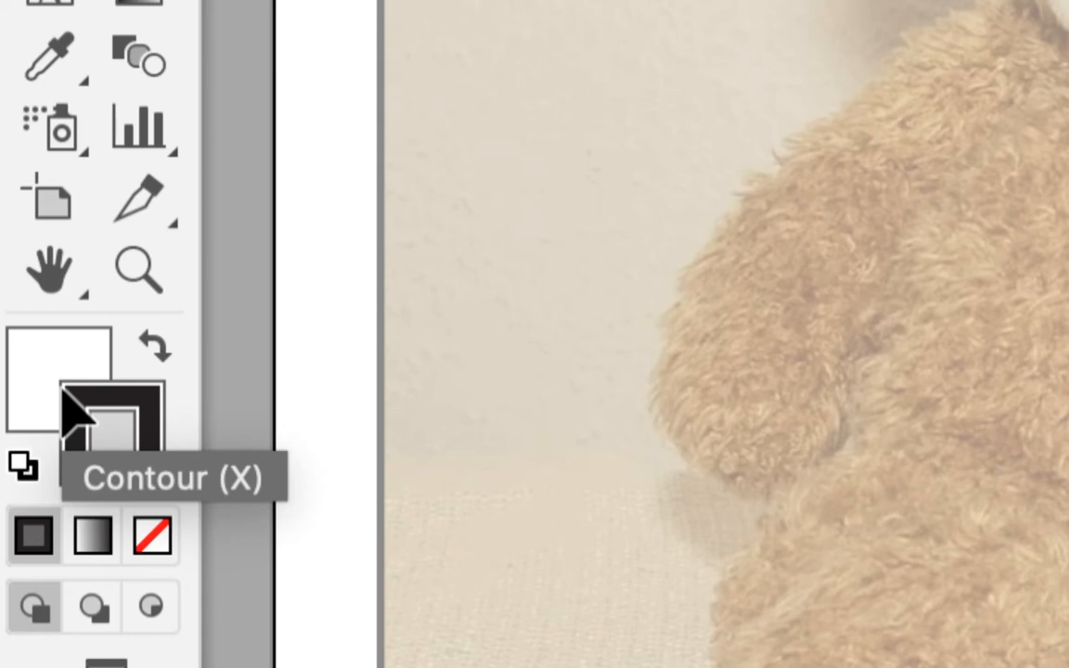
pyautogui.click(63, 388)
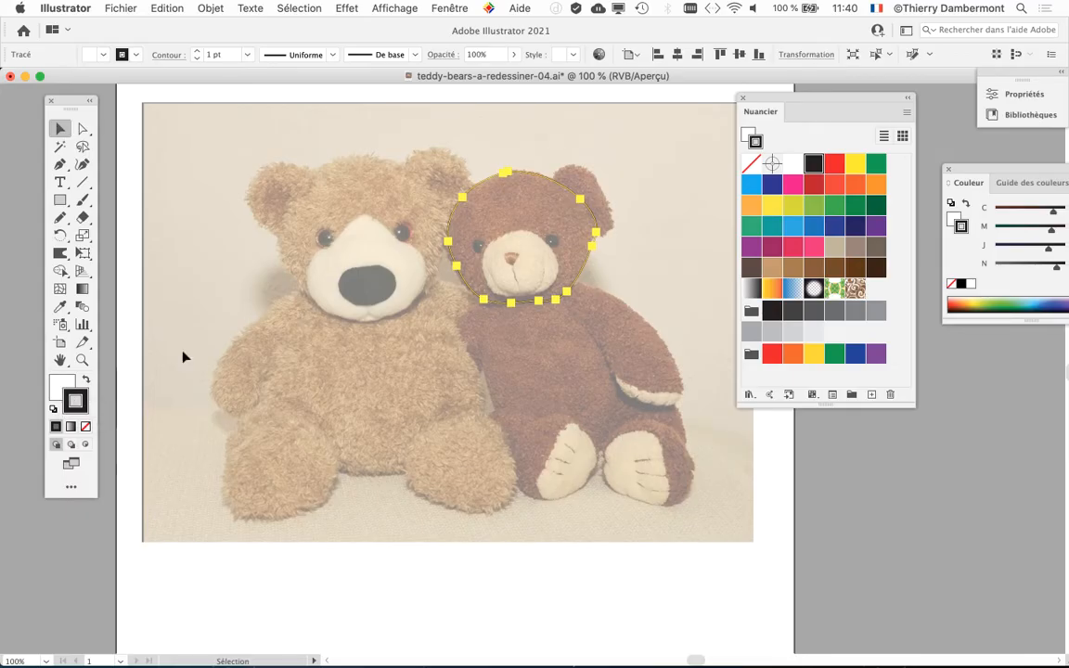
pyautogui.moveTo(761, 105); pyautogui.dragTo(735, 87)
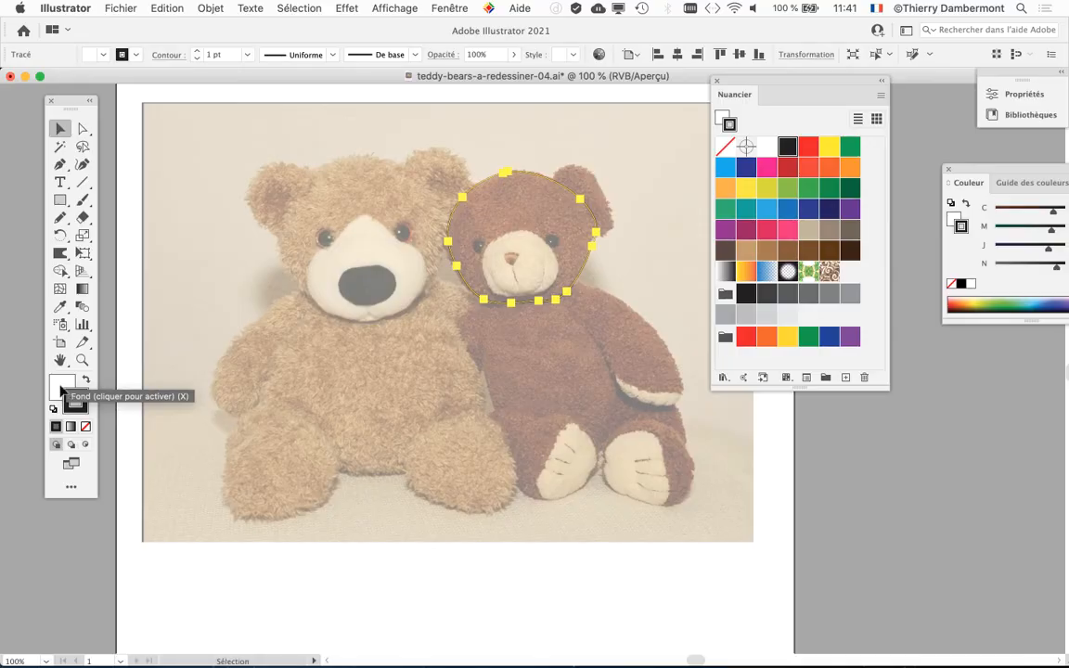
pyautogui.moveTo(748, 84); pyautogui.dragTo(760, 130)
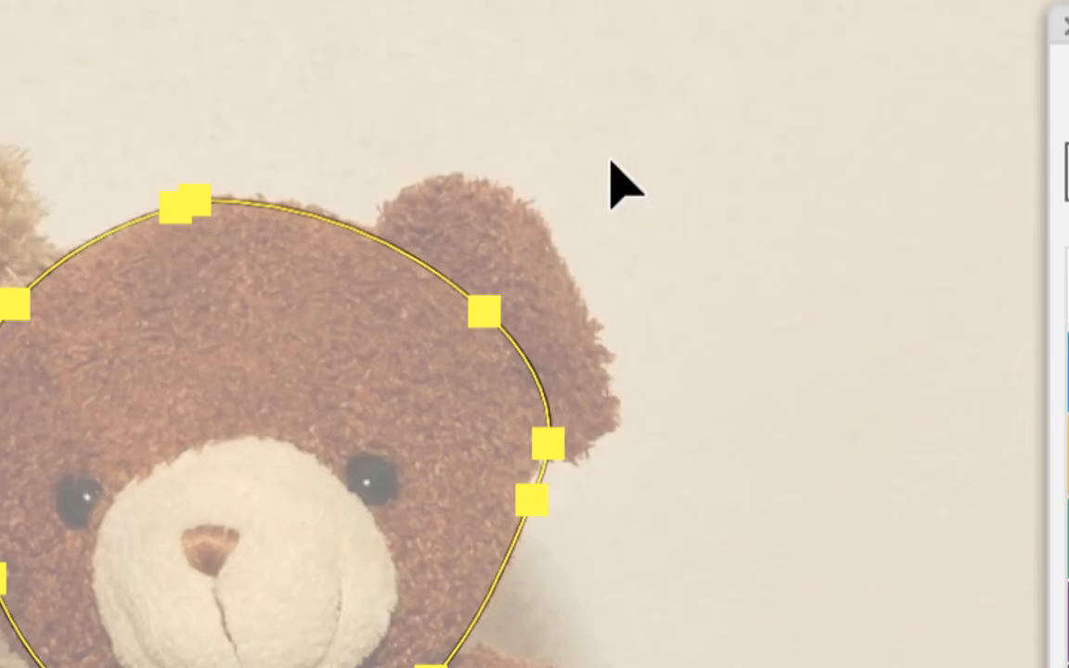
# Deselect the brown bear's head outline to check its black stroke against the photo, and select the outline again.
pyautogui.click(611, 162)
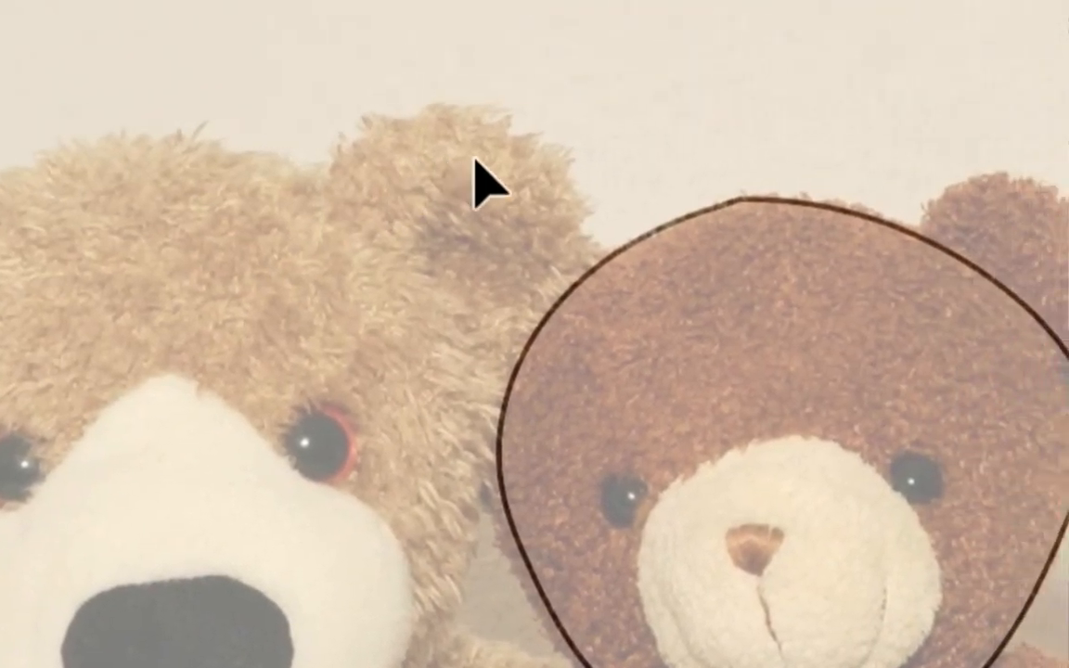
pyautogui.moveTo(501, 166); pyautogui.dragTo(701, 289)
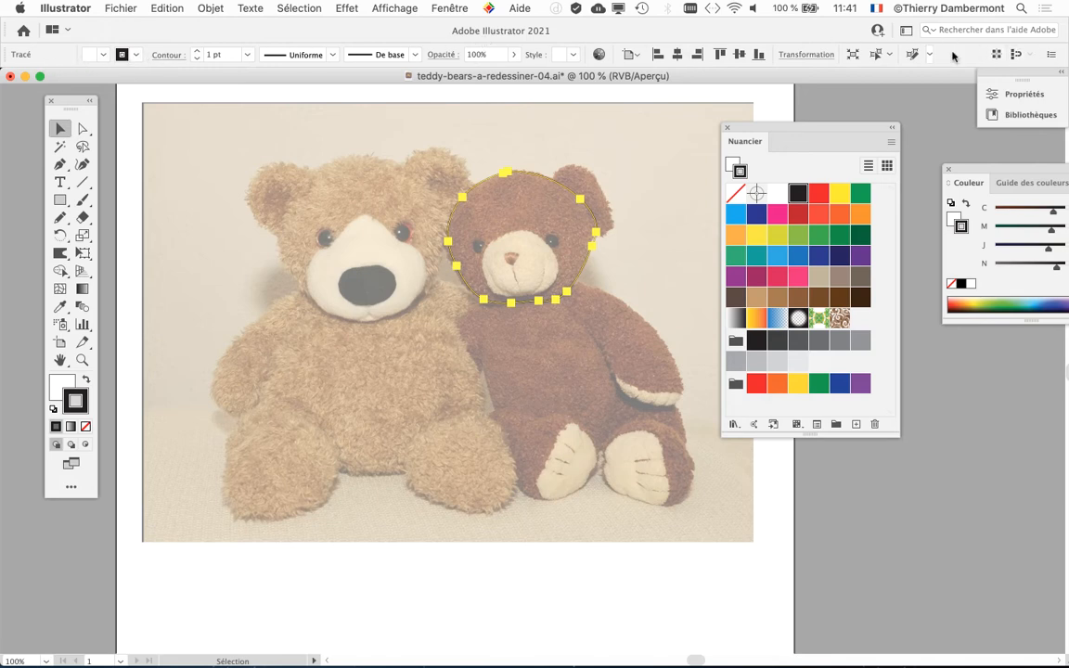
pyautogui.click(449, 8)
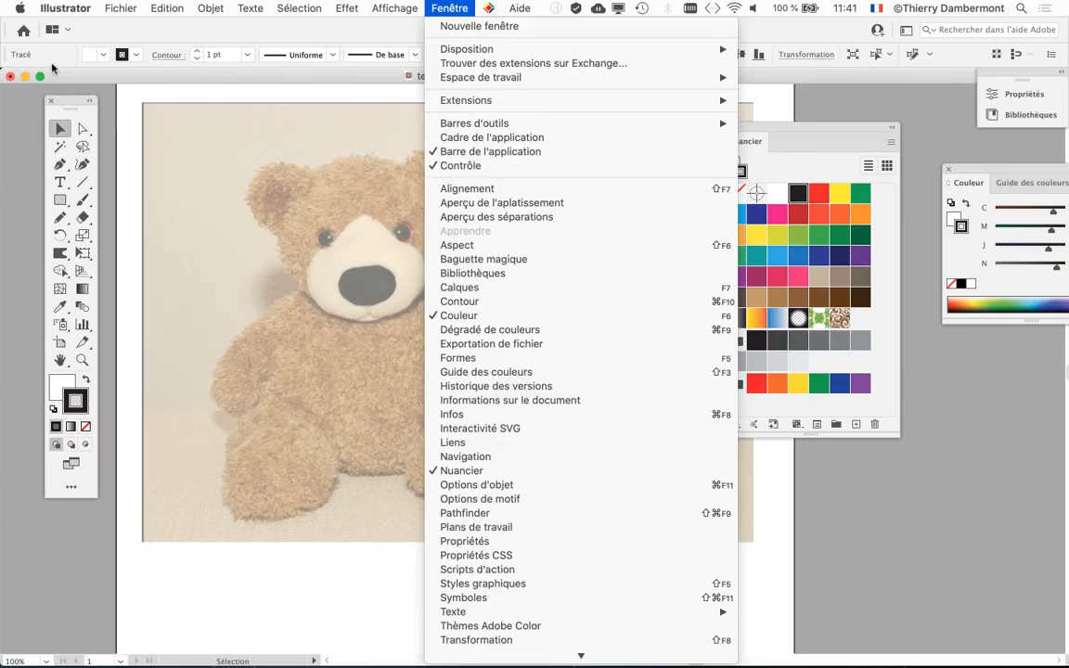
pyautogui.click(51, 65)
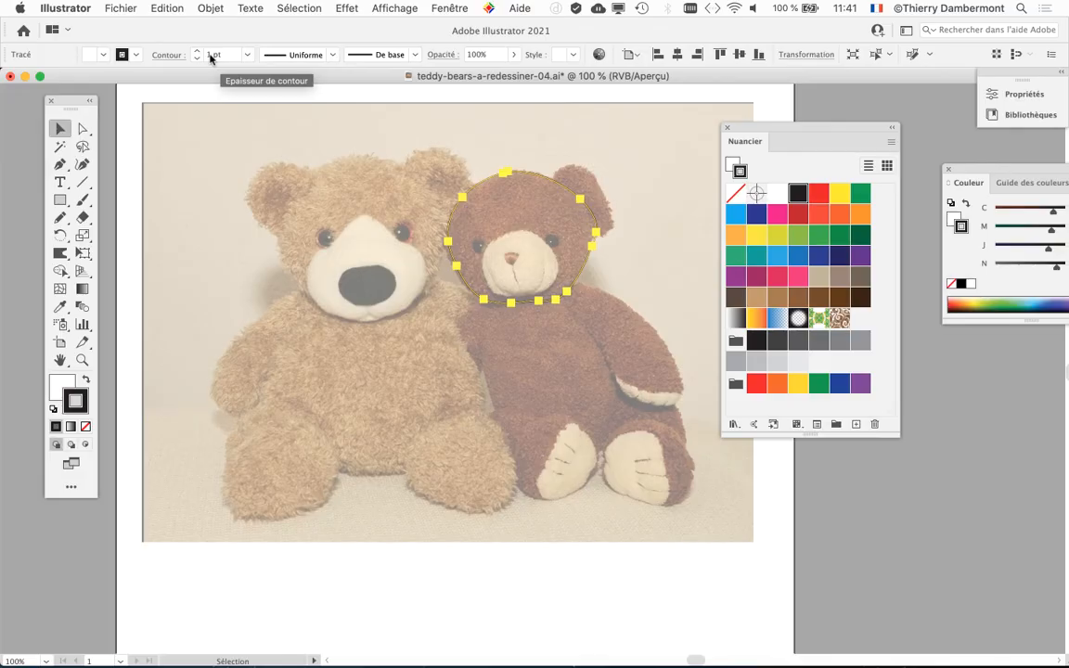
# Move the Swatches panel off the artboard, and open the Contour (Stroke) panel and place it beside the brown bear's head.
pyautogui.moveTo(751, 131); pyautogui.dragTo(886, 111)
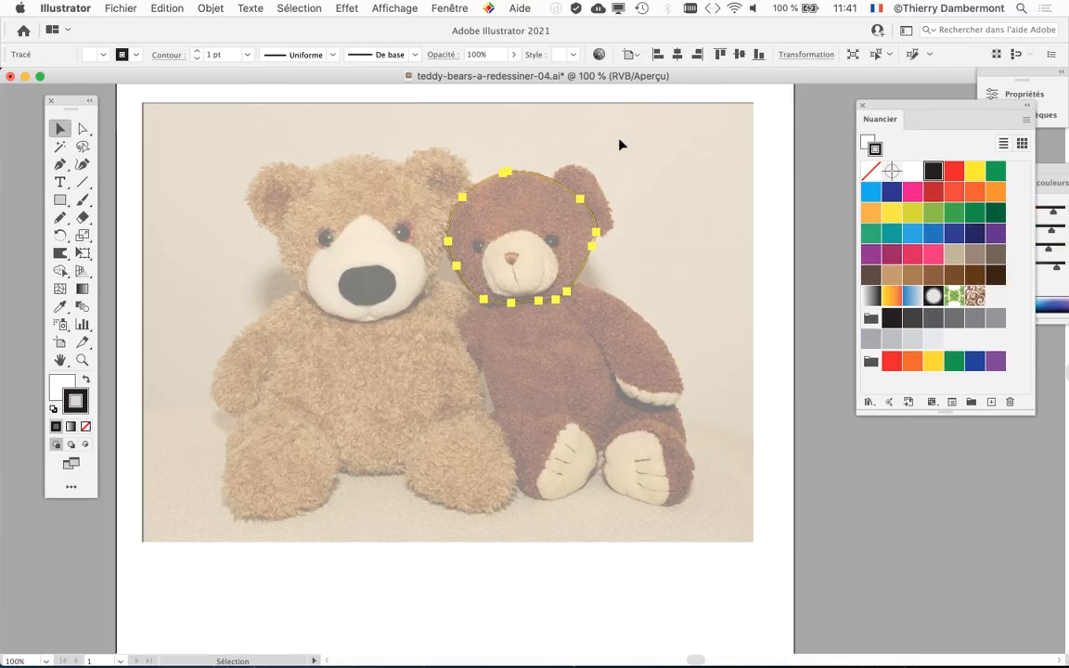
pyautogui.hscroll(5, 436, 181)
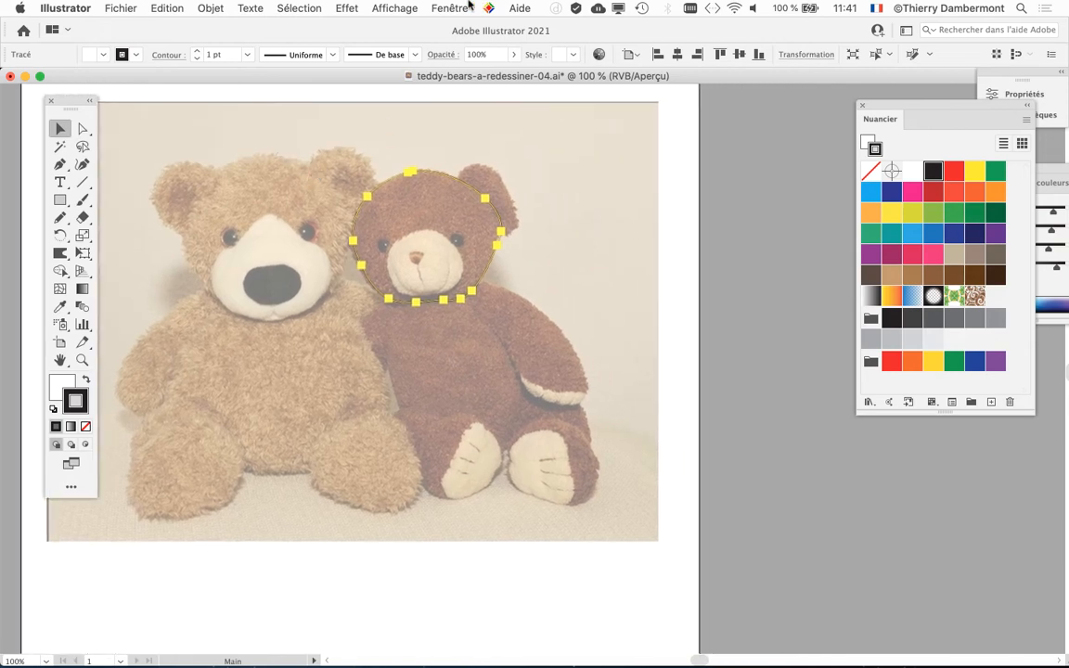
pyautogui.click(464, 7)
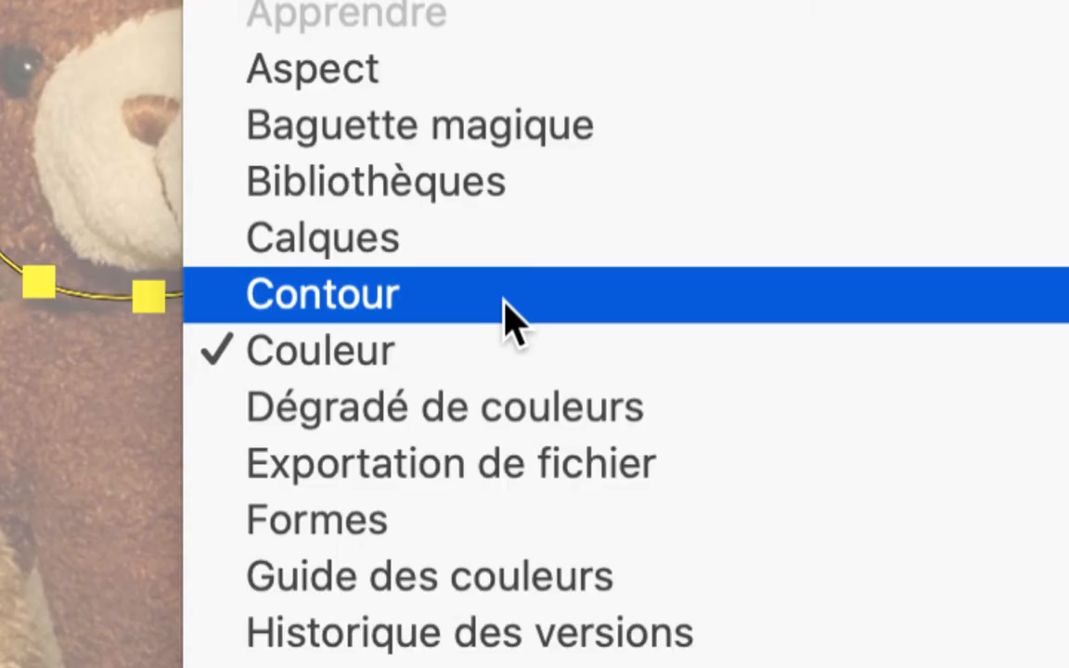
pyautogui.click(506, 315)
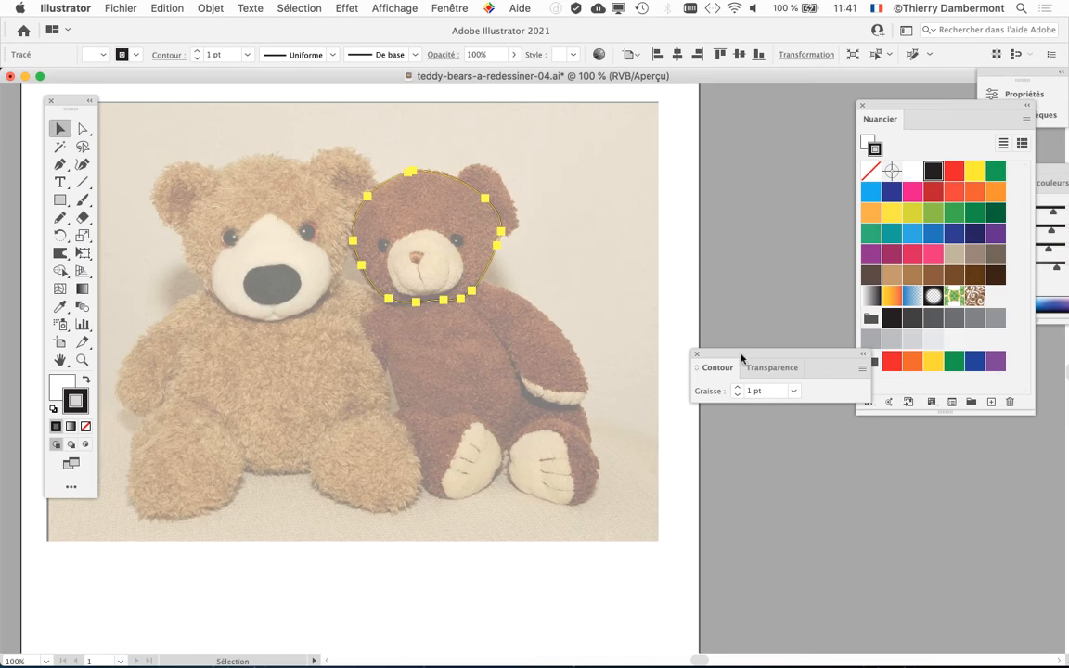
pyautogui.moveTo(742, 360); pyautogui.dragTo(647, 126)
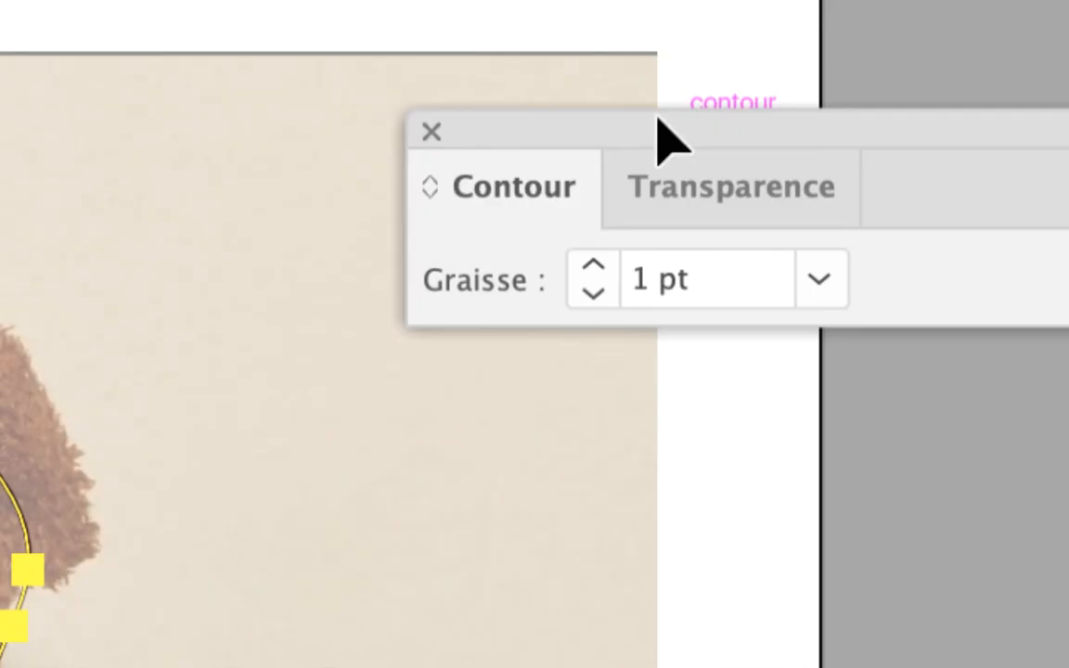
pyautogui.moveTo(657, 118); pyautogui.dragTo(527, 251)
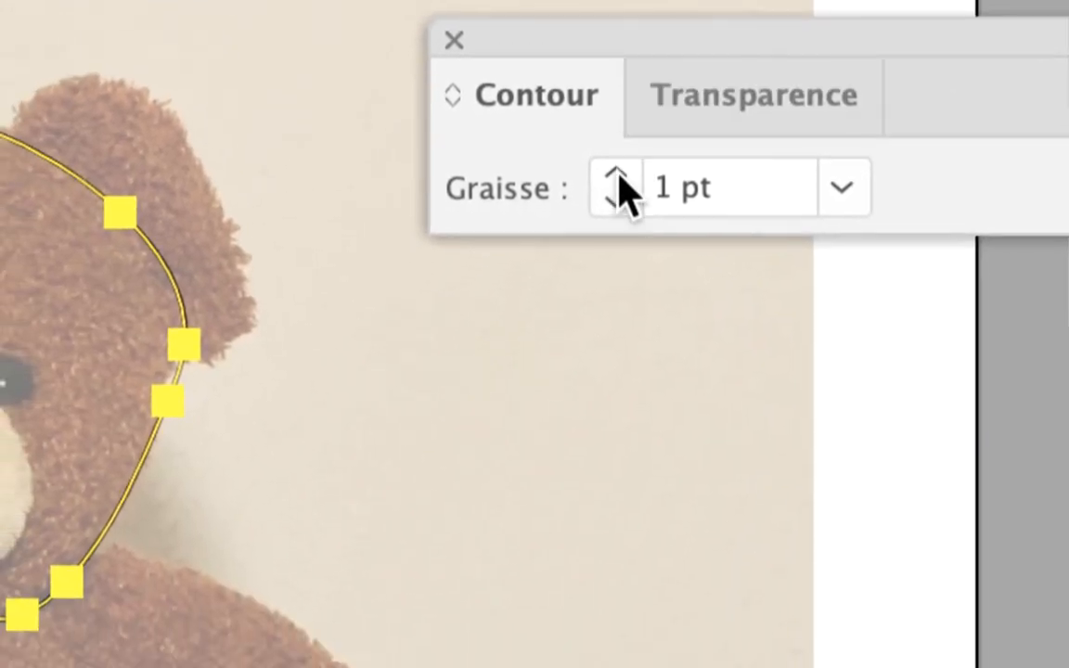
# Set the head outline's stroke weight to 5 pt and move the Contour panel farther away from the brown bear.
pyautogui.click(614, 177)
pyautogui.click(614, 176)
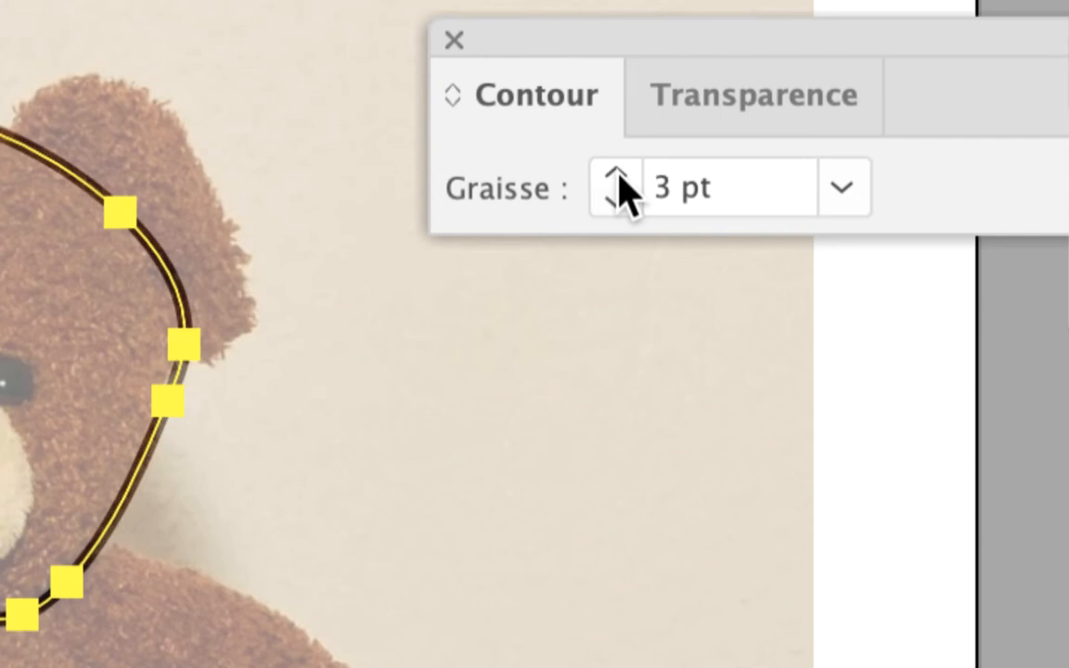
pyautogui.click(614, 176)
pyautogui.click(615, 176)
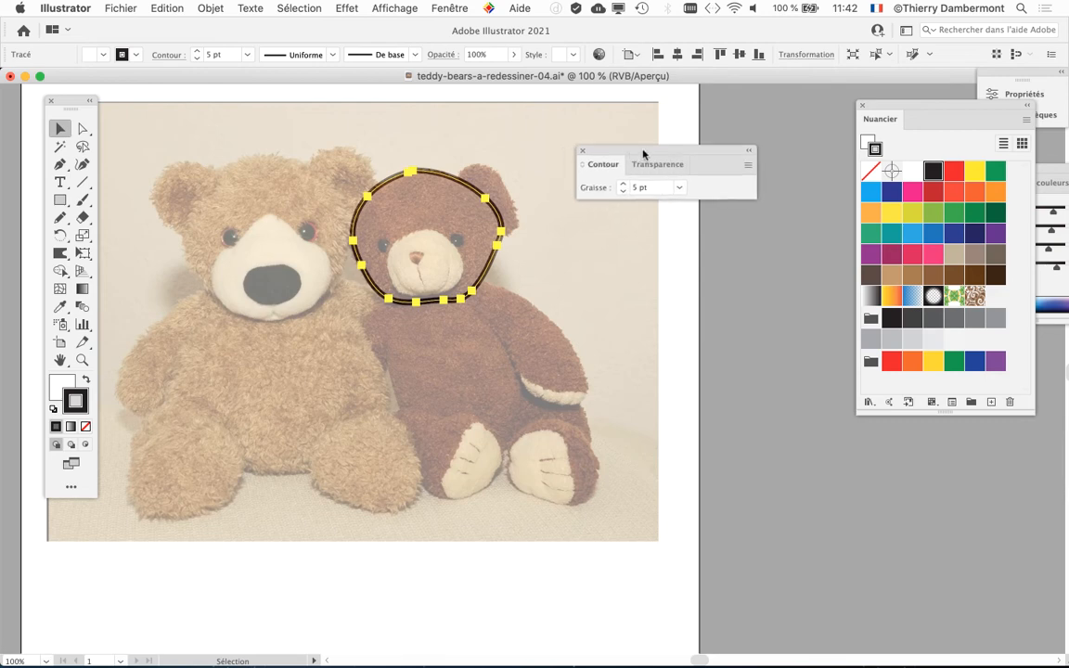
pyautogui.moveTo(643, 153); pyautogui.dragTo(692, 144)
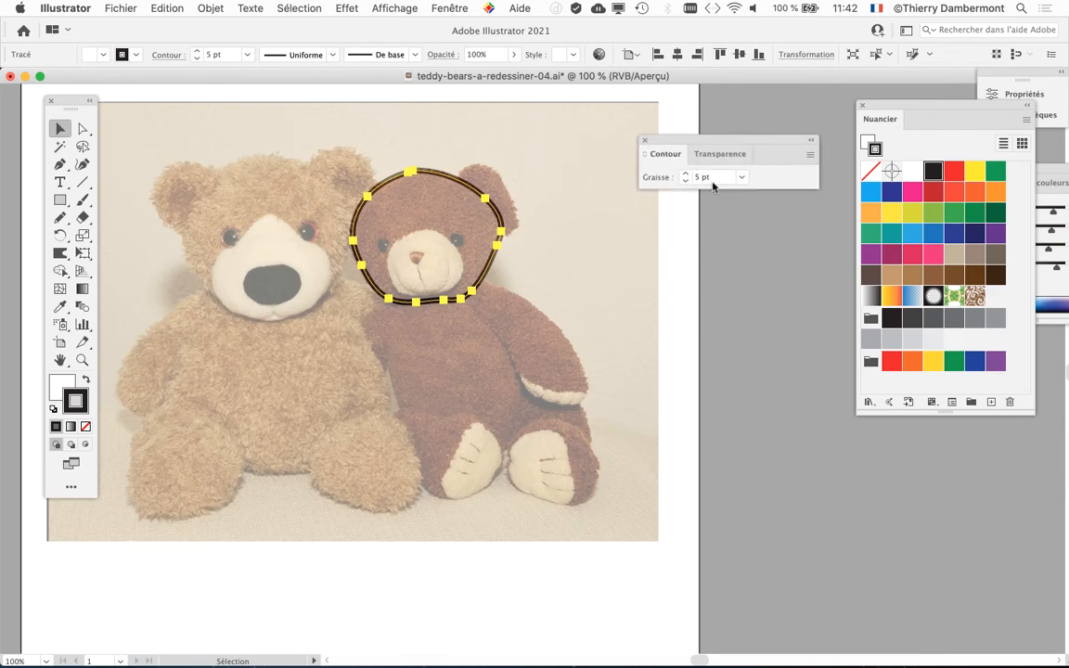
# Save the document as teddy-bears-a-redessiner-05.ai in the teddy bear 3 folder, in Adobe Illustrator format with the Illustrator 2020 version.
pyautogui.click(120, 9)
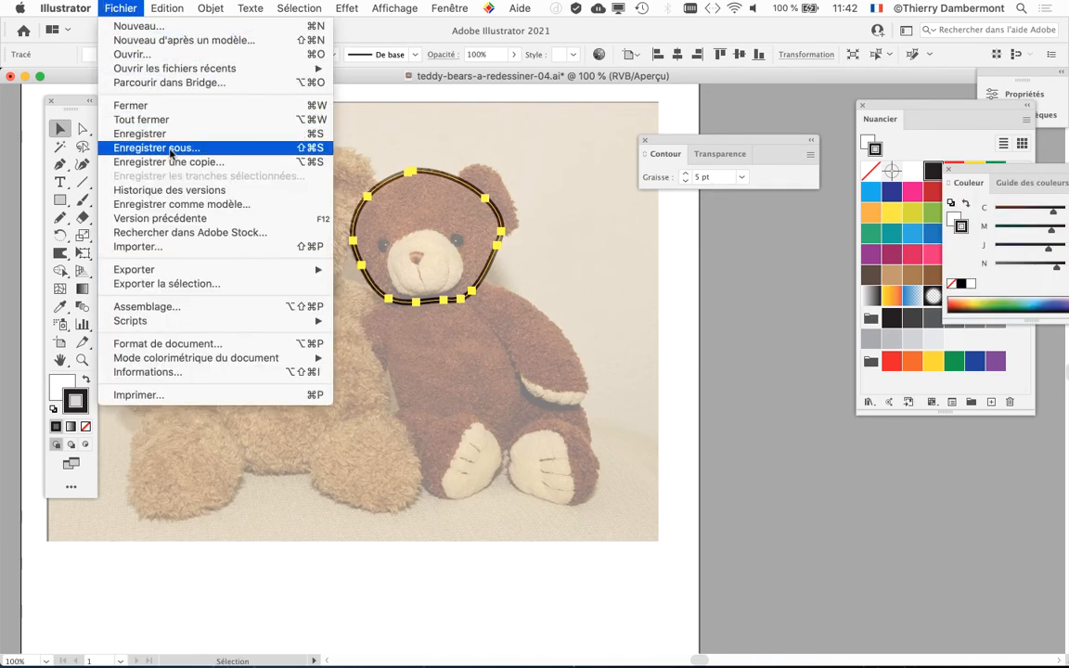
pyautogui.click(171, 152)
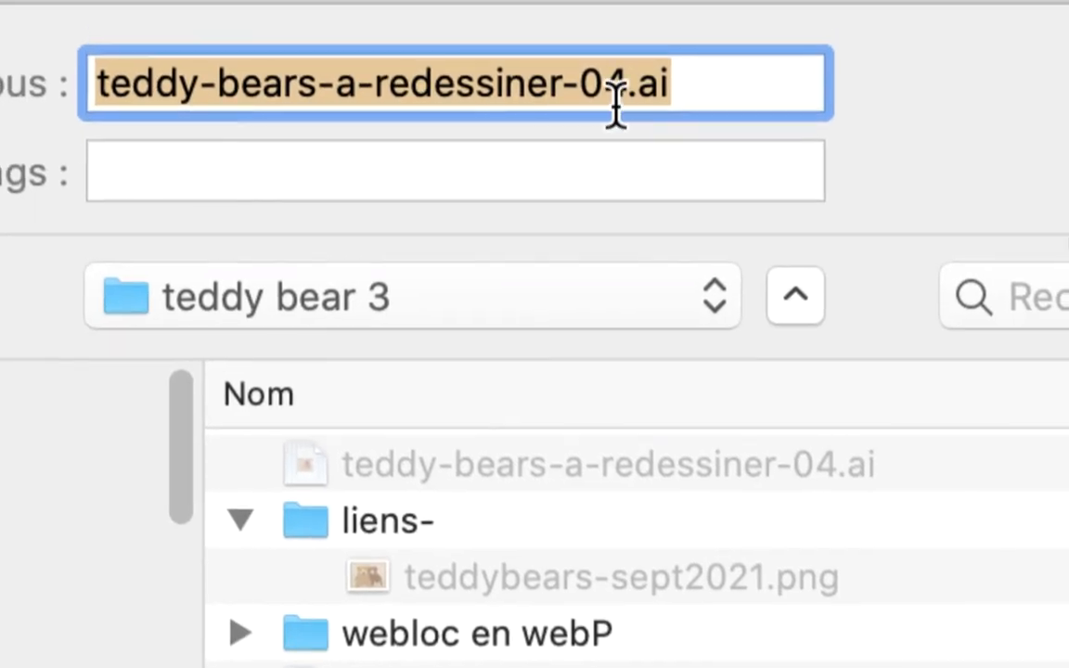
pyautogui.moveTo(616, 33); pyautogui.dragTo(639, 33)
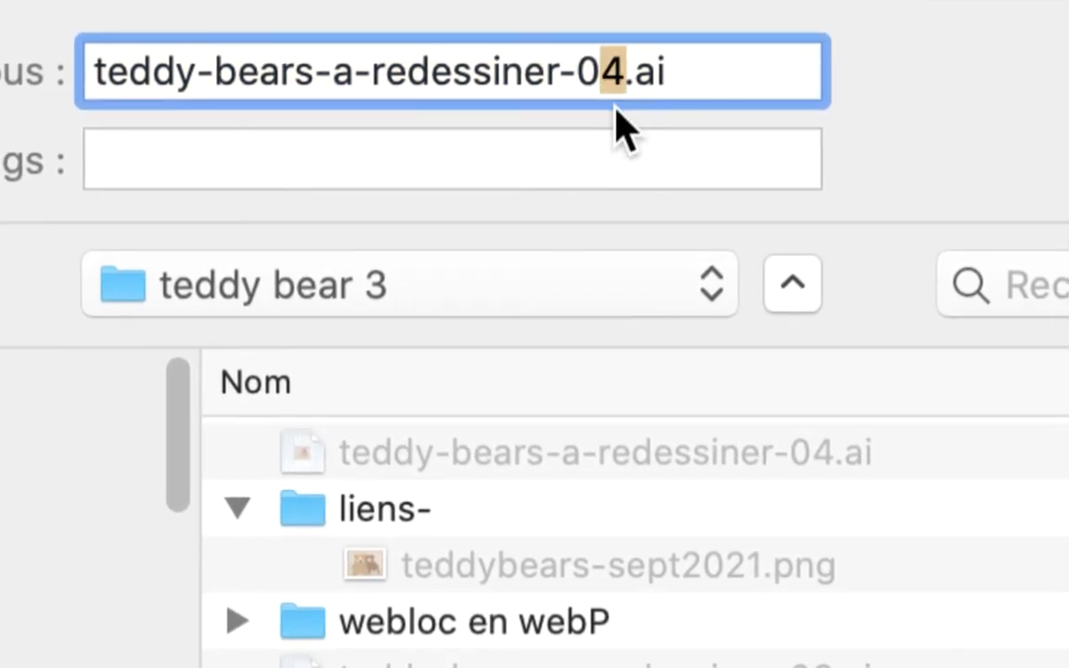
pyautogui.write('5')
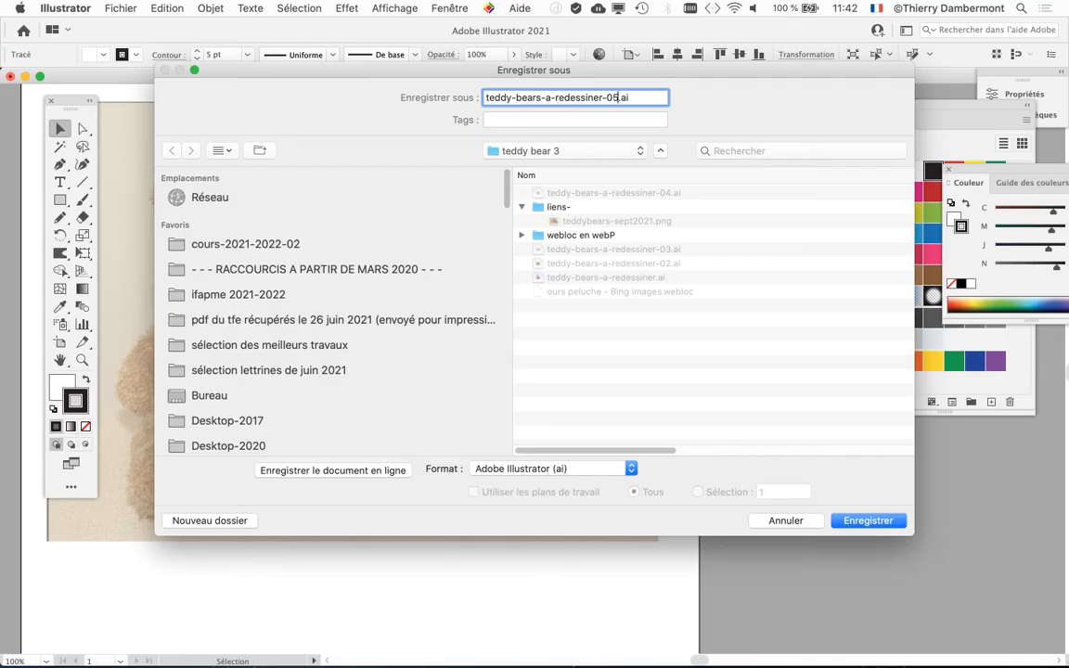
pyautogui.press('Return')
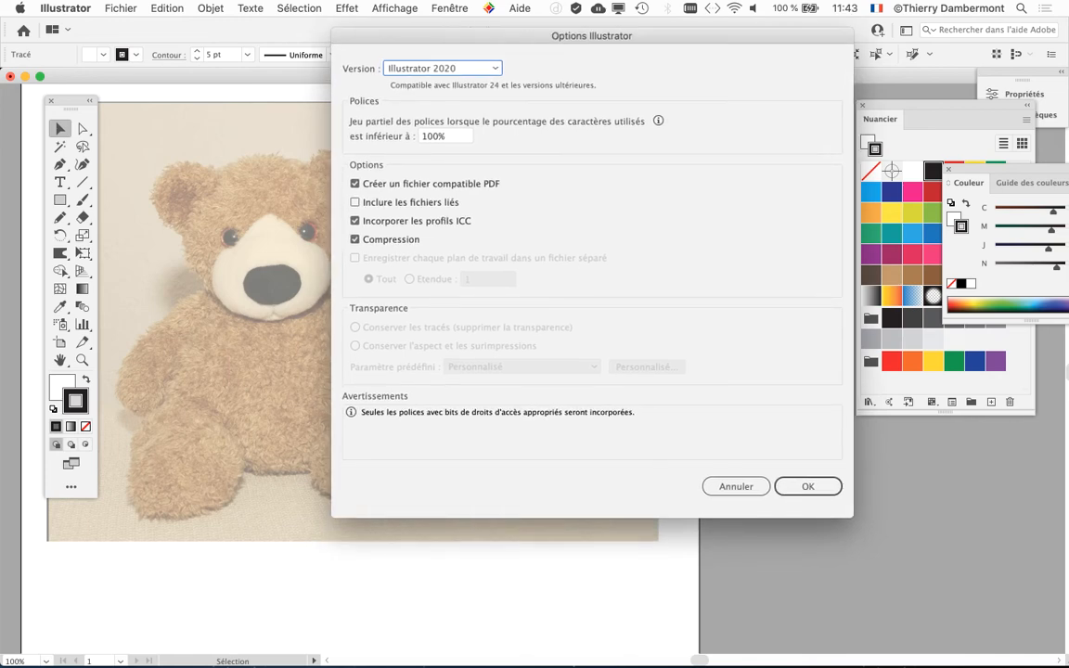
pyautogui.press('Return')
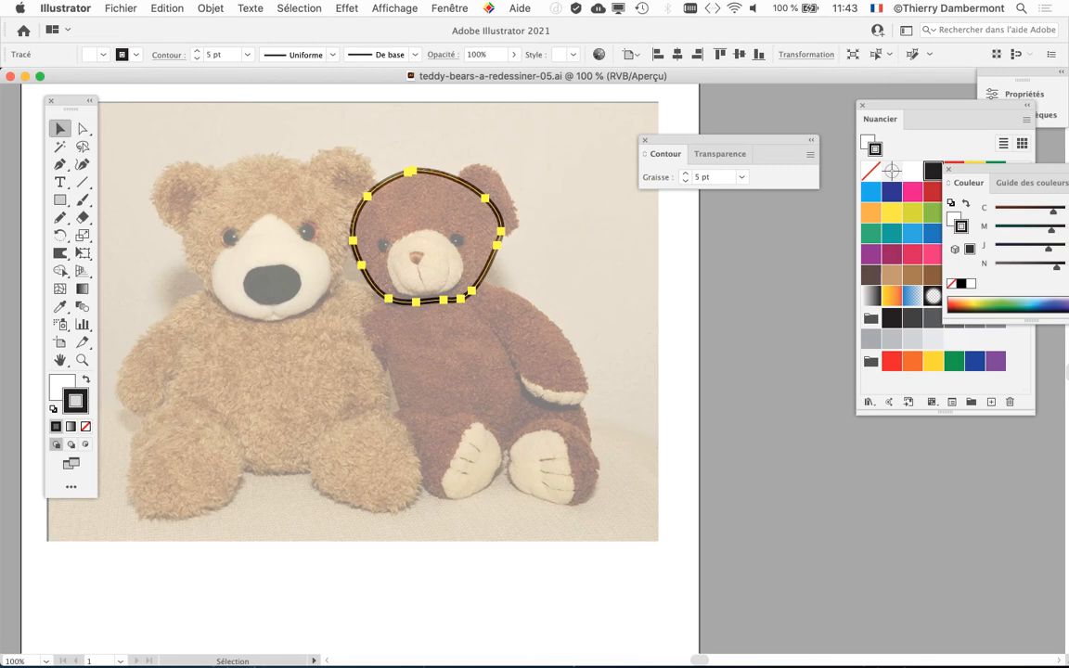
# Examine the automatic recovery-data saving options in the file handling and clipboard preferences.
pyautogui.click(65, 7)
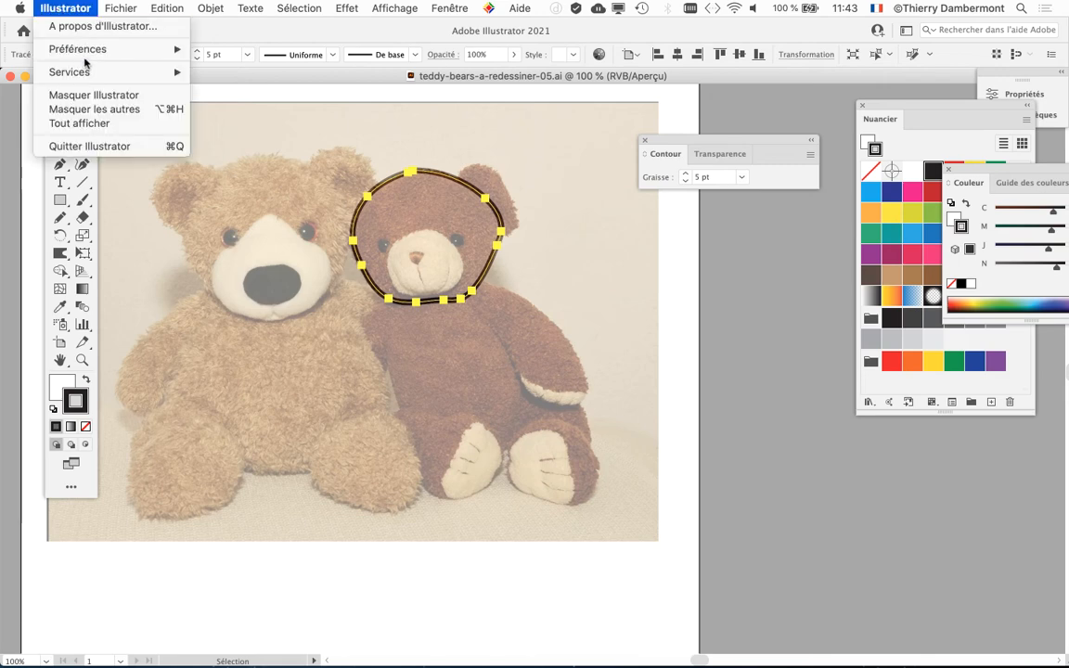
pyautogui.moveTo(79, 49)
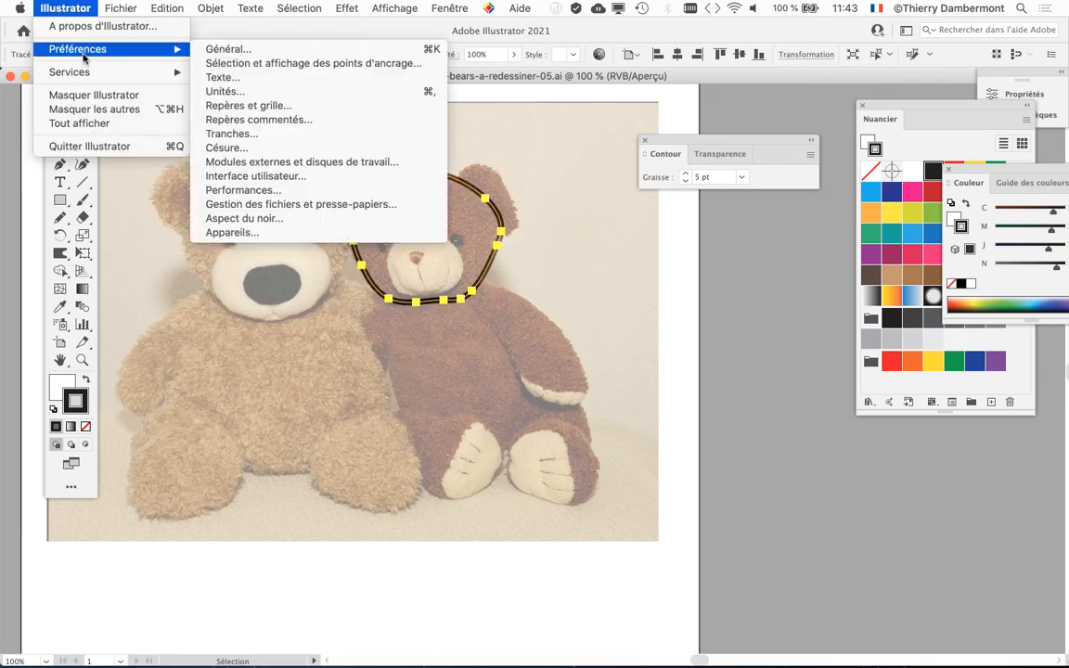
pyautogui.click(414, 206)
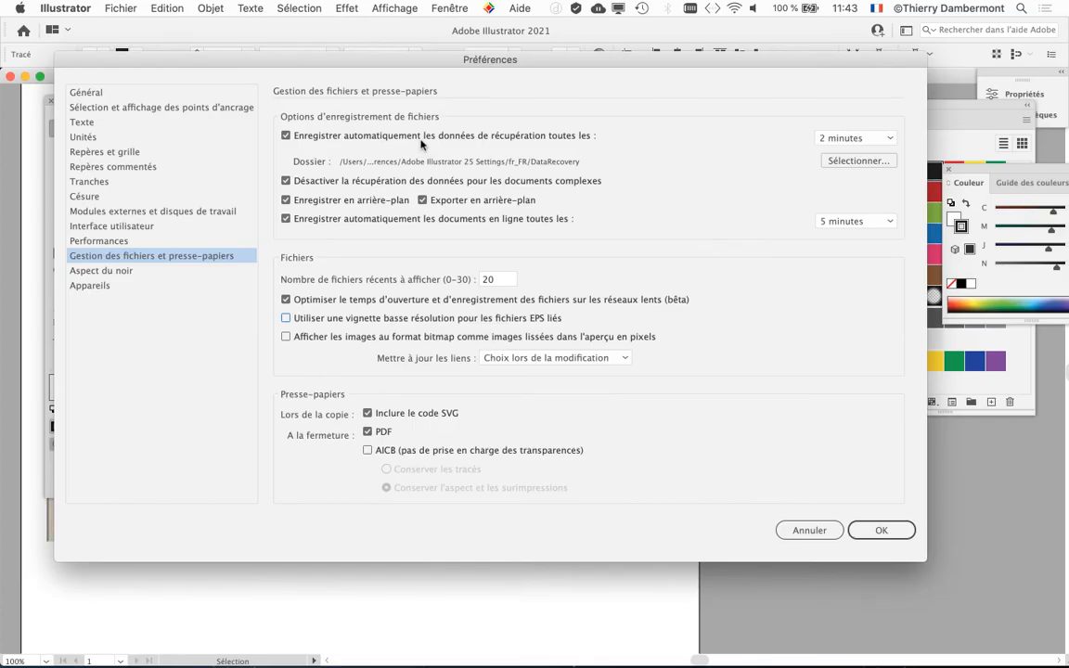
pyautogui.click(820, 527)
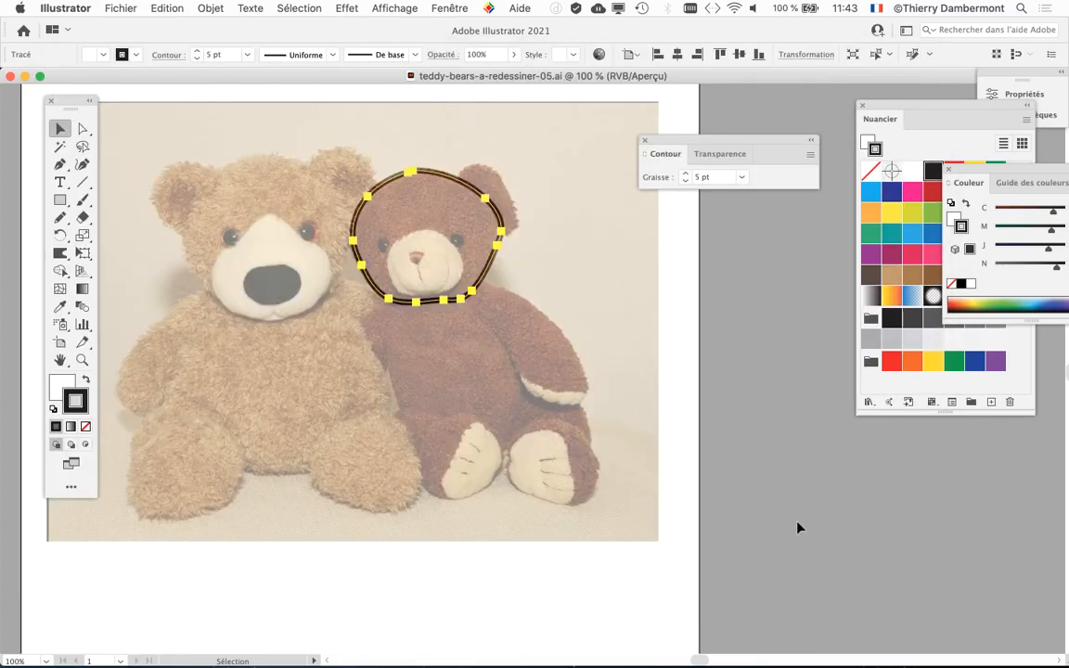
pyautogui.click(63, 7)
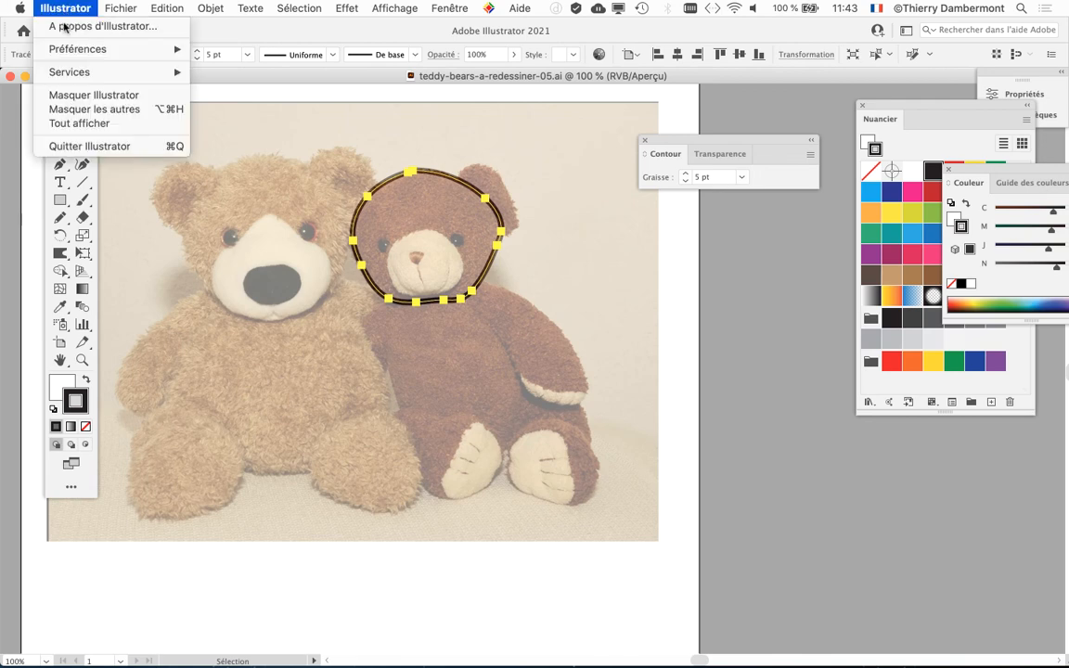
pyautogui.moveTo(64, 56)
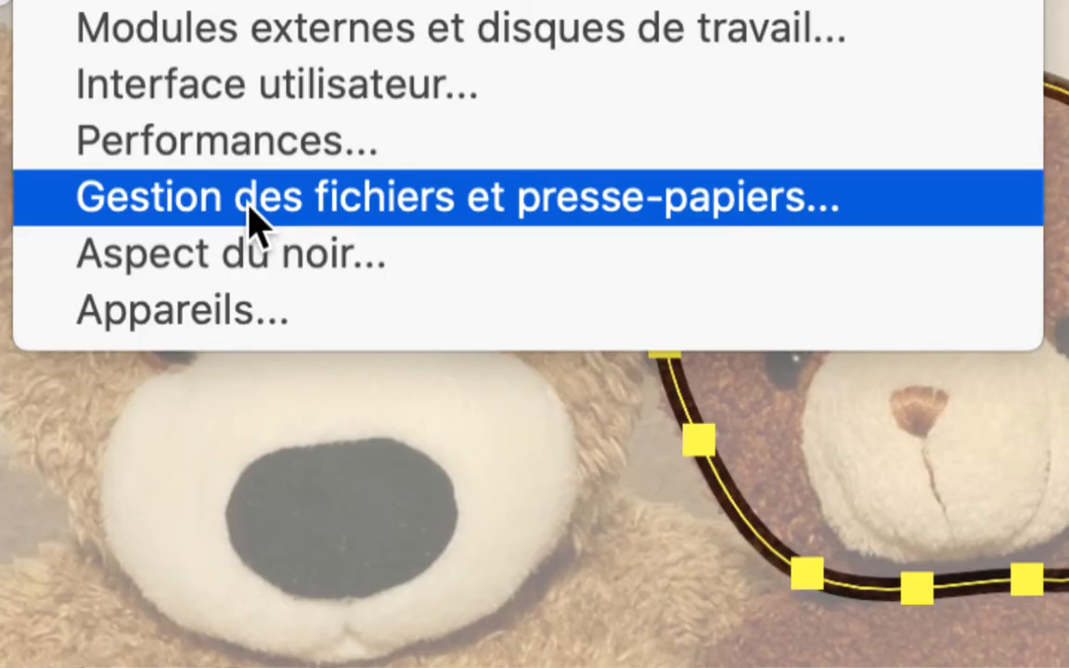
pyautogui.click(251, 223)
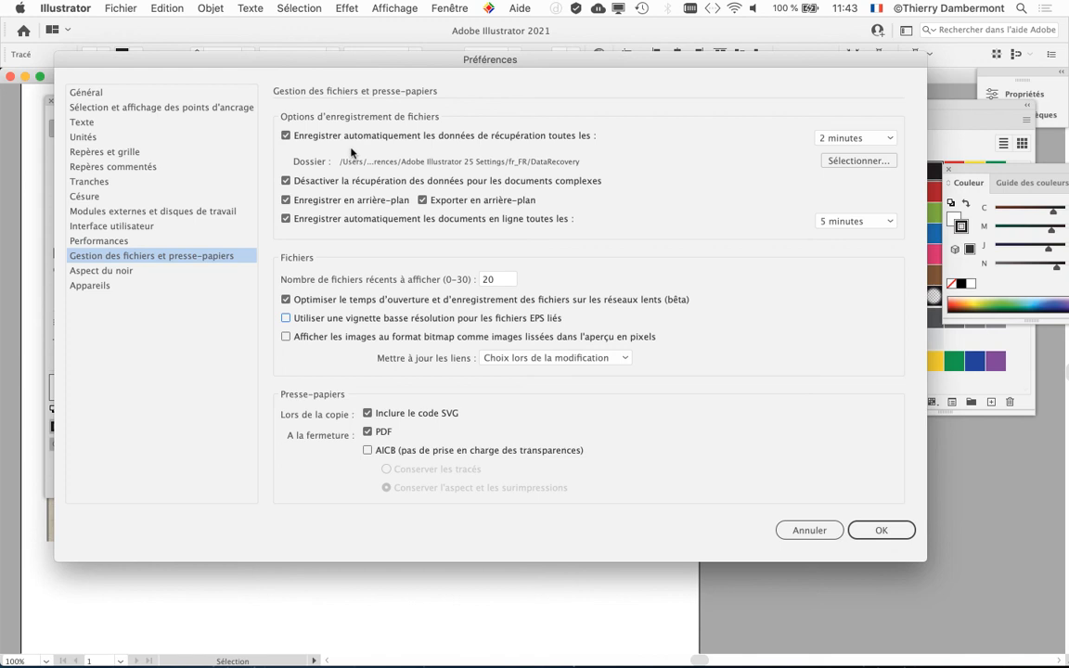
pyautogui.click(880, 530)
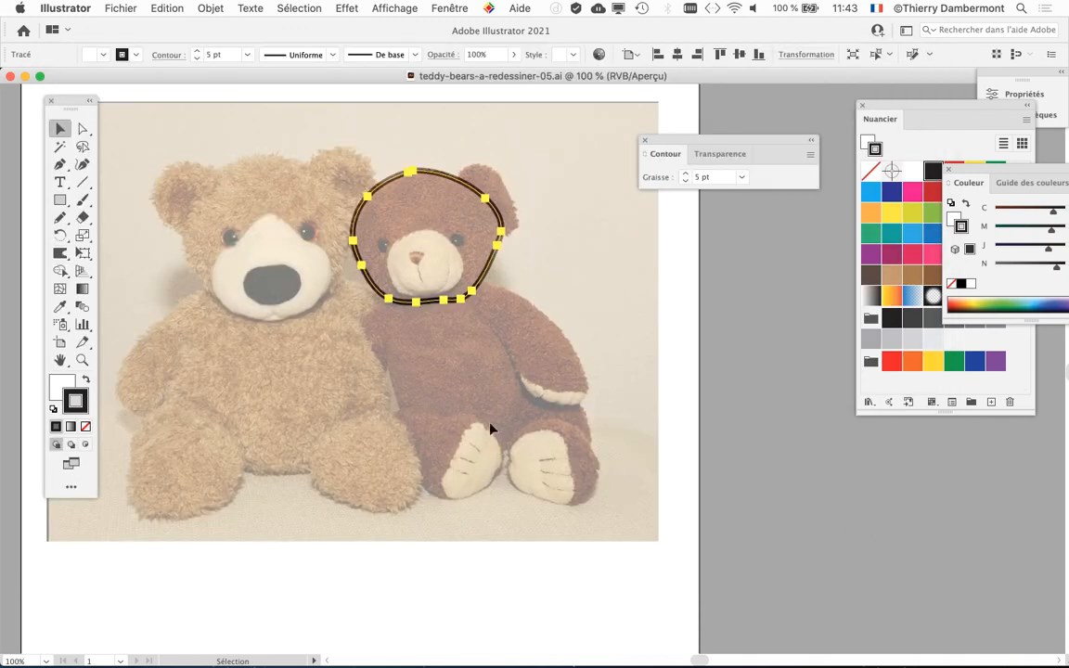